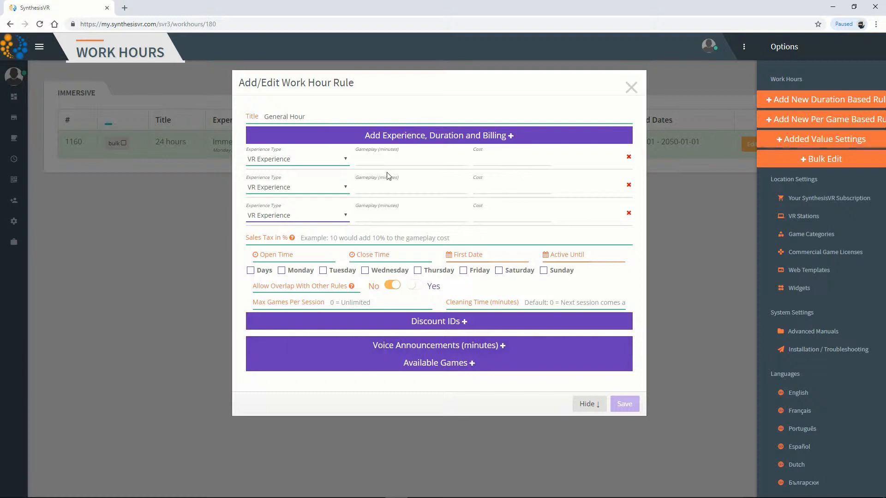
# Set the gameplay durations of the three VR Experience rows to 15, 30 and 60 minutes
pyautogui.click(385, 159)
pyautogui.write('15')
pyautogui.click(399, 189)
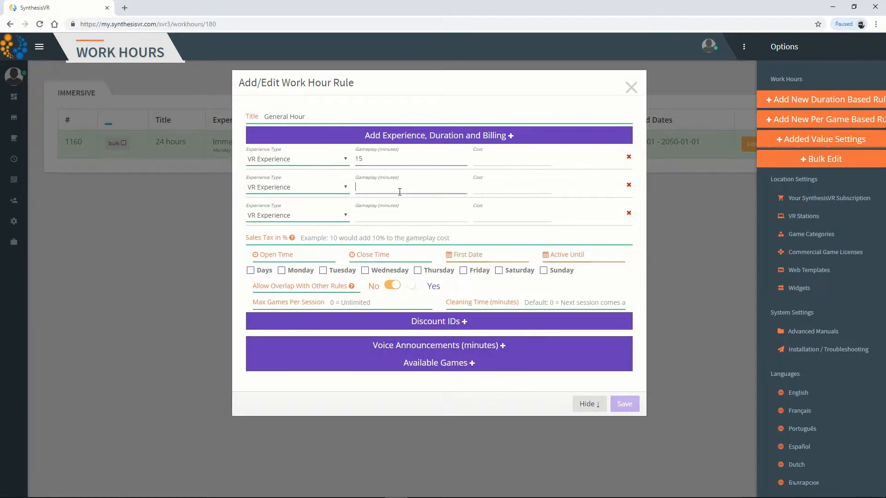
pyautogui.write('30')
pyautogui.click(403, 219)
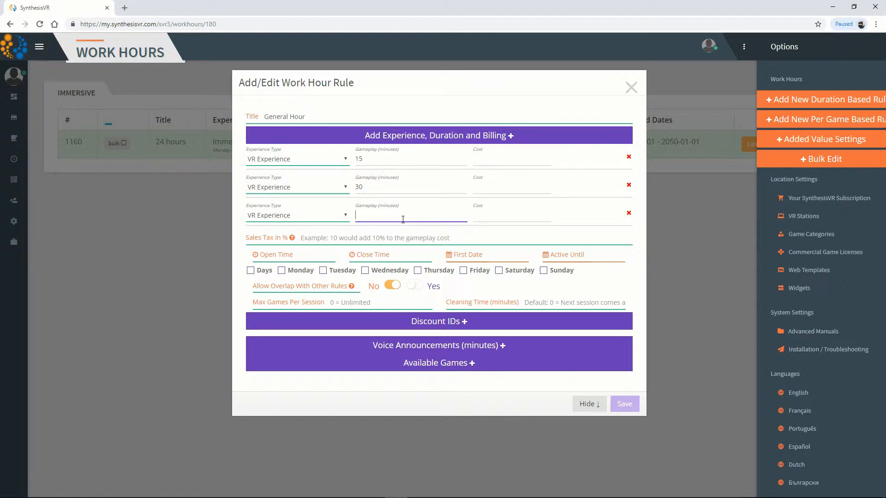
pyautogui.write('60')
# Set the costs to 15 for 15 minutes, 20 for 30 minutes and 30 for 60 minutes
pyautogui.click(500, 163)
pyautogui.write('15')
pyautogui.click(500, 191)
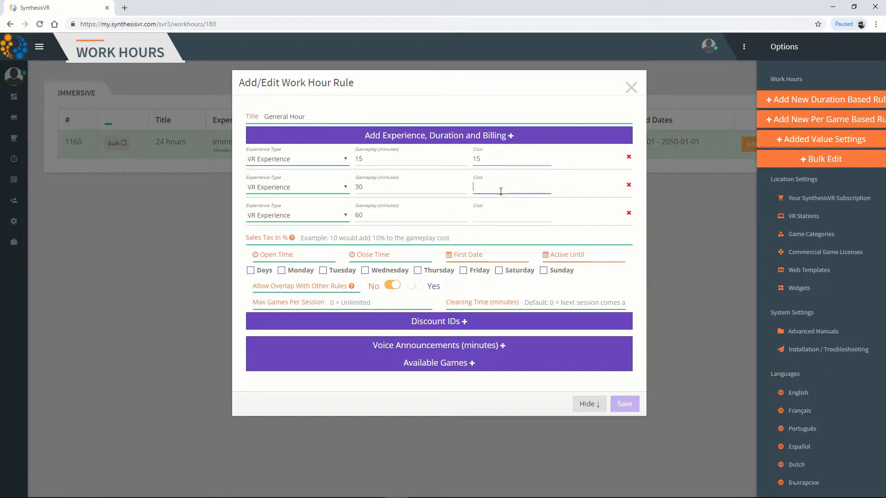
pyautogui.write('20')
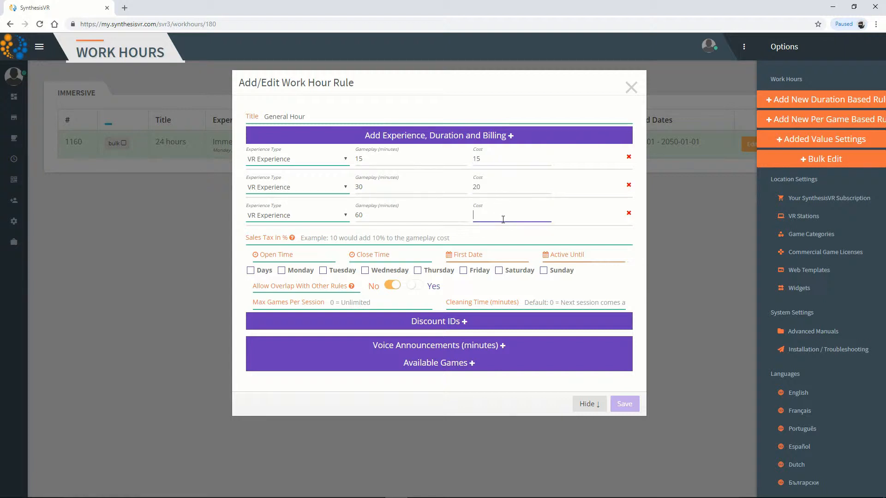
pyautogui.write('30')
pyautogui.click(466, 237)
# Set the rule's open time to 10:00:00 and its close time to 14:00:00
pyautogui.click(328, 255)
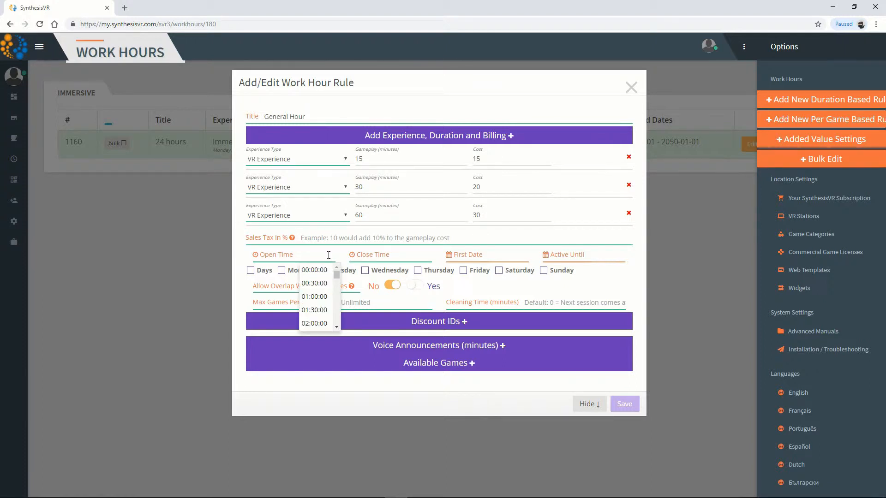
pyautogui.write('10')
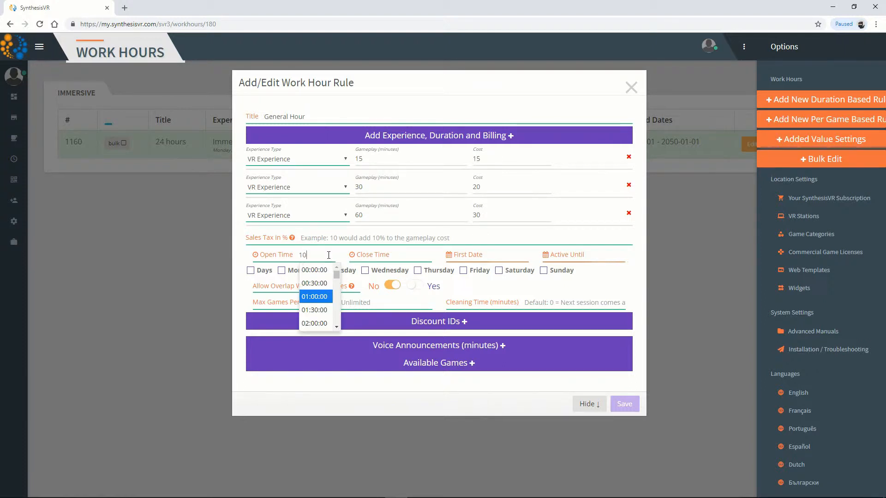
pyautogui.press('Tab')
pyautogui.write('14')
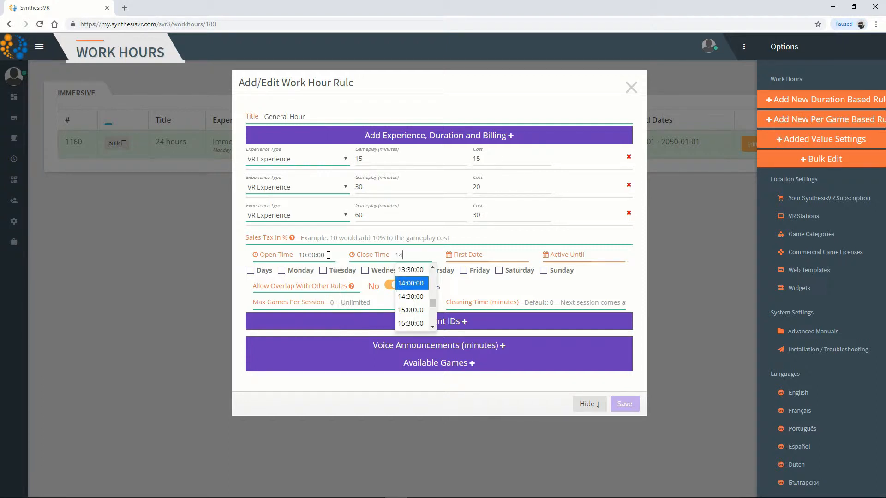
pyautogui.press('Tab')
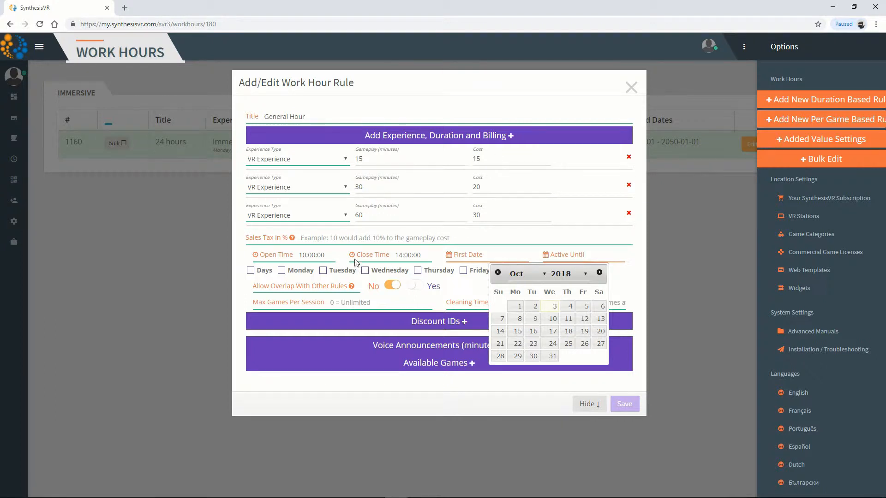
# Set the rule's first date to 2018-10-01 and its active-until date to 2028-10-31
pyautogui.click(517, 306)
pyautogui.click(599, 253)
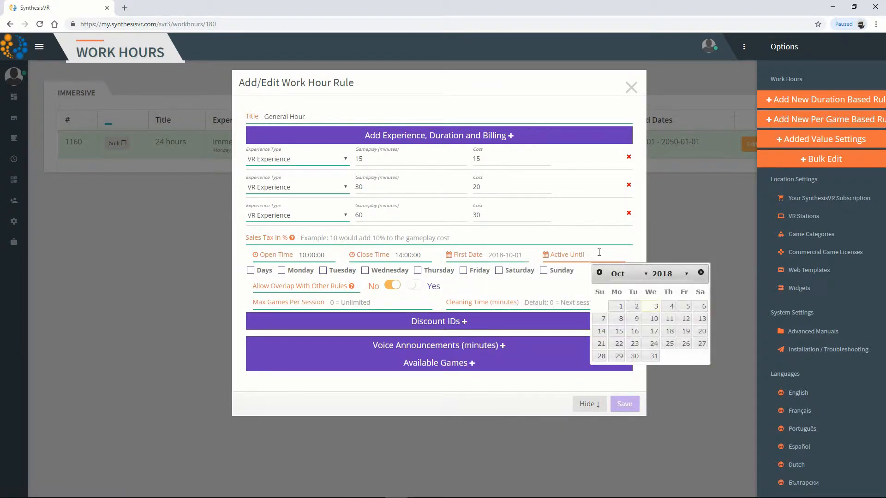
pyautogui.click(678, 274)
pyautogui.scroll(-1, 665, 230)
pyautogui.click(665, 259)
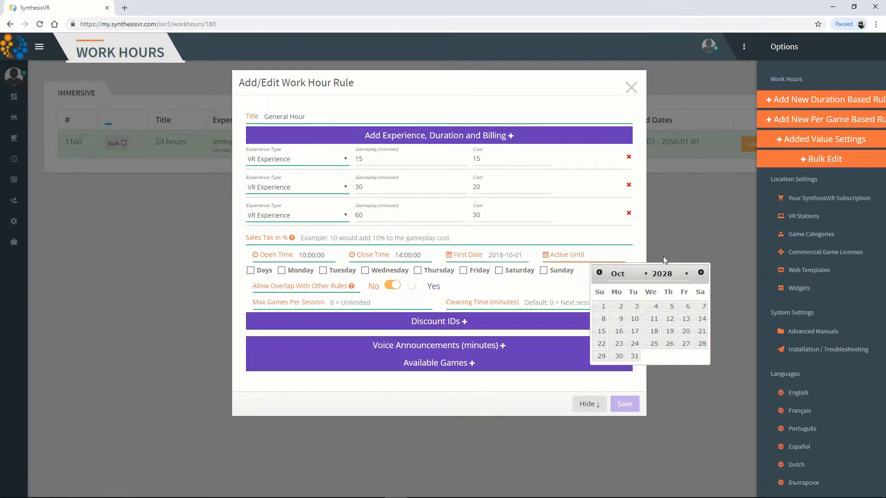
pyautogui.click(636, 356)
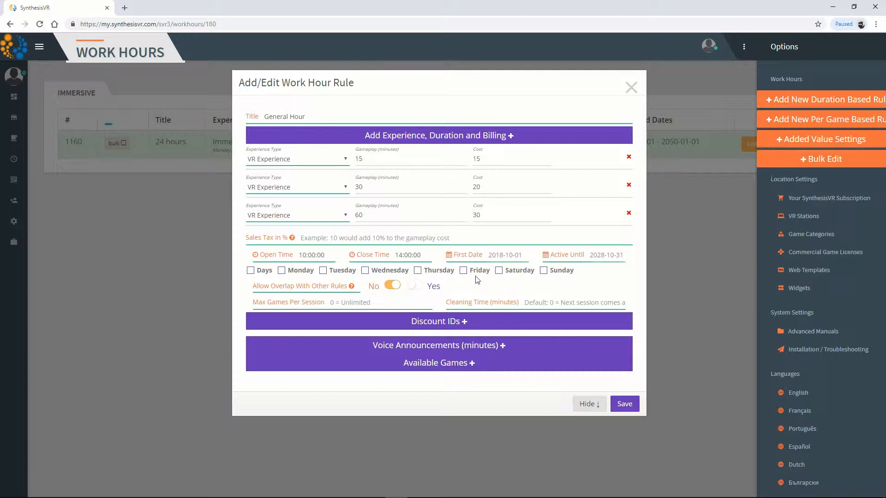
# Apply the work hour rule to Monday, Tuesday, Wednesday, Thursday and Friday
pyautogui.click(282, 272)
pyautogui.click(321, 273)
pyautogui.click(365, 274)
pyautogui.click(417, 273)
pyautogui.click(464, 274)
# Change the rule's title to "Weekday Morning Hours"
pyautogui.doubleClick(276, 116)
pyautogui.write('Weekday Morning')
pyautogui.click(358, 114)
pyautogui.write('s')
# Allow the rule to overlap with other rules and set the cleaning time to 5 minutes
pyautogui.click(417, 286)
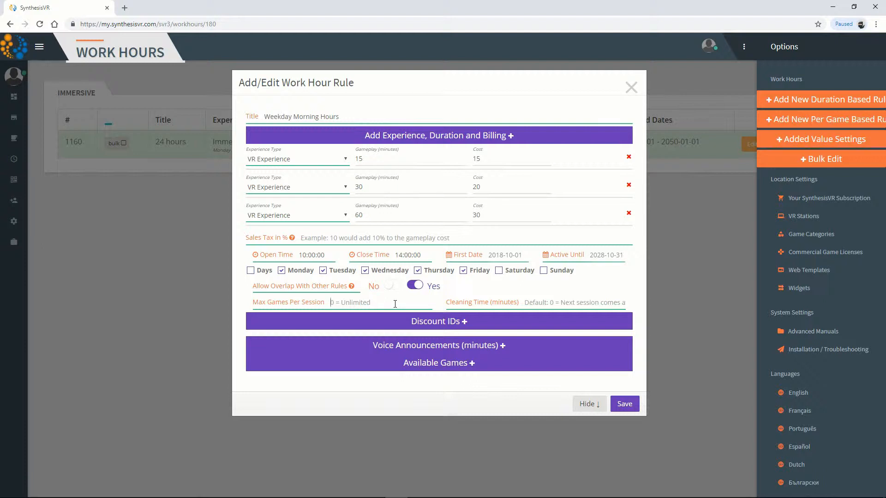
pyautogui.click(534, 305)
pyautogui.write('5')
# Add the October Promo and Winter Discount entries to the rule's discounts, and remove both again
pyautogui.click(469, 324)
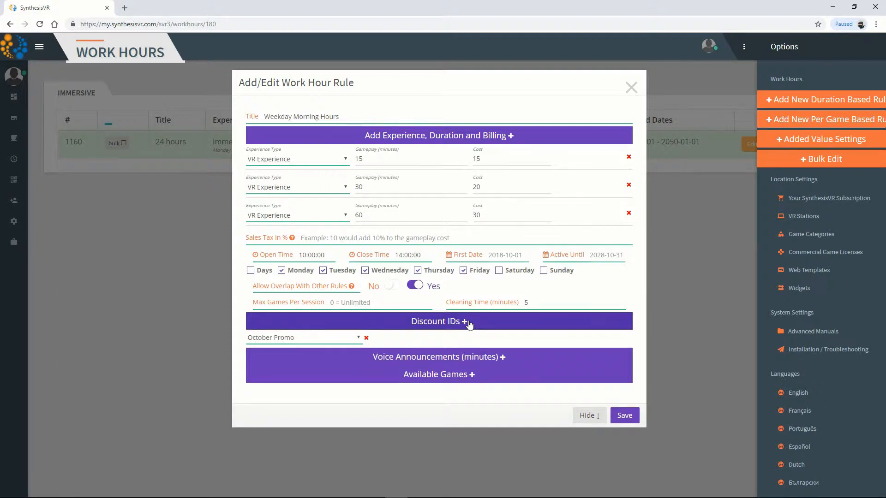
pyautogui.click(469, 325)
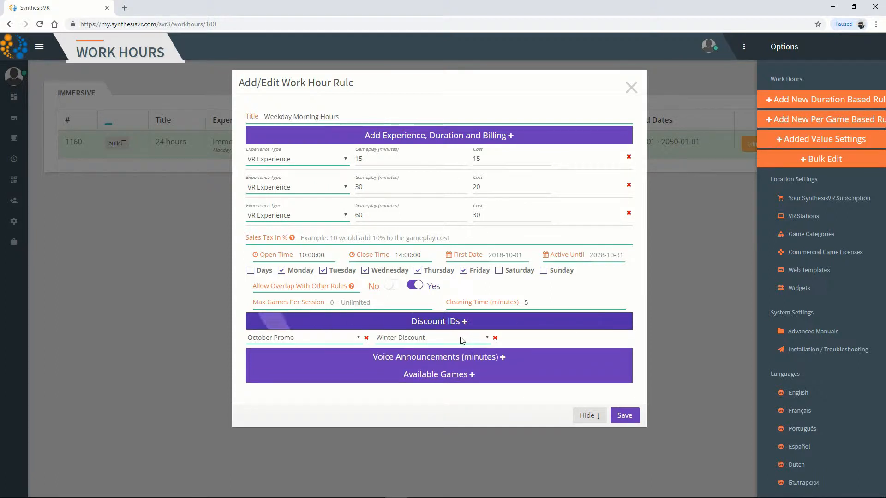
pyautogui.click(460, 340)
pyautogui.click(460, 340)
pyautogui.click(351, 342)
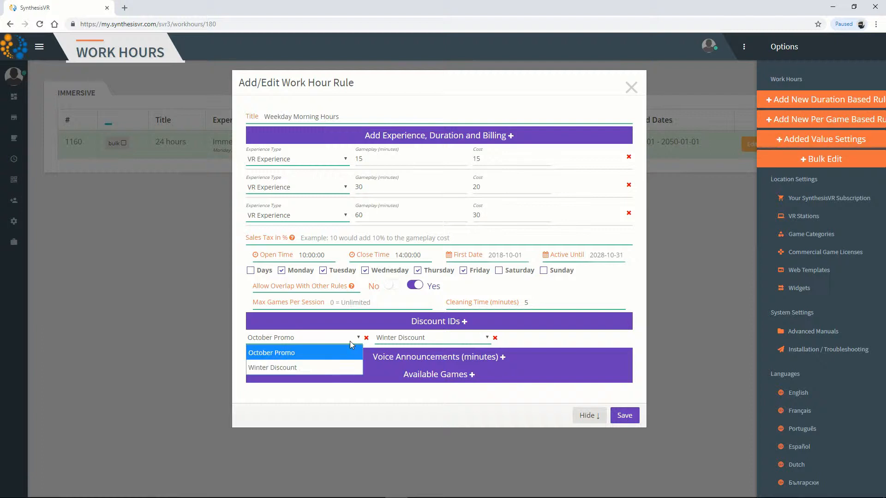
pyautogui.click(351, 342)
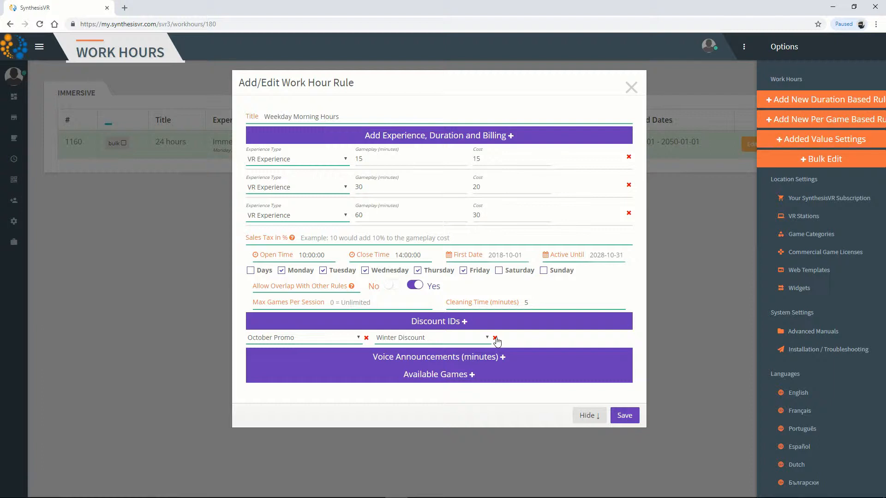
pyautogui.click(495, 338)
pyautogui.click(366, 338)
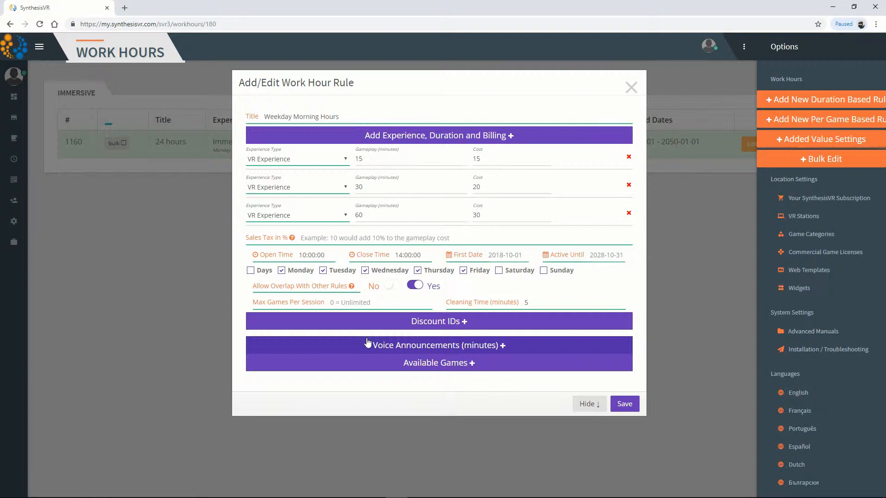
# Add three voice announcements to the rule at 45, 30 and 15 minutes
pyautogui.click(393, 348)
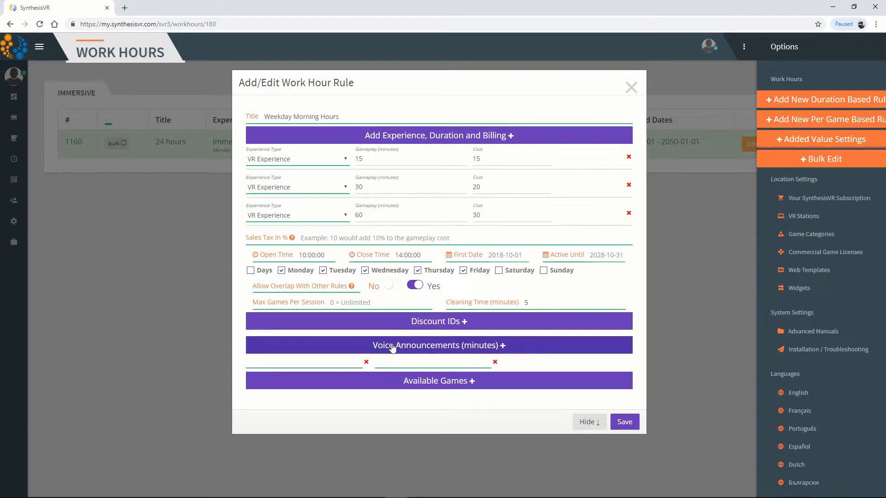
pyautogui.click(393, 348)
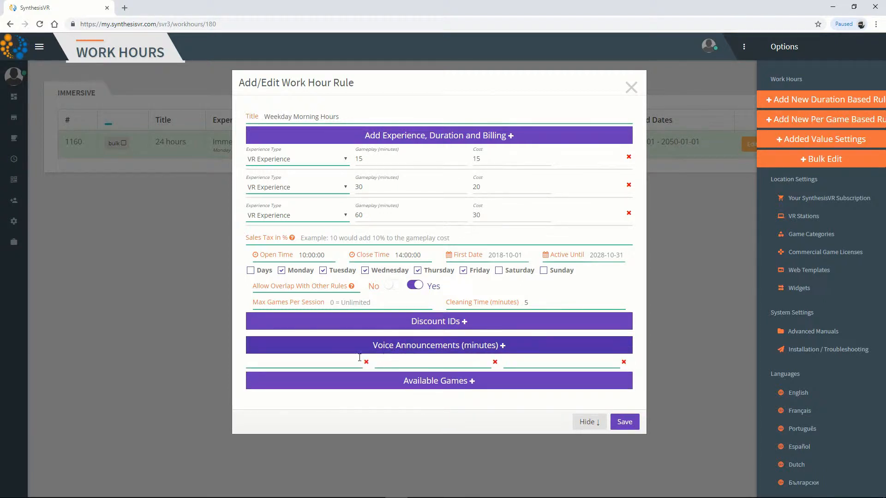
pyautogui.click(344, 362)
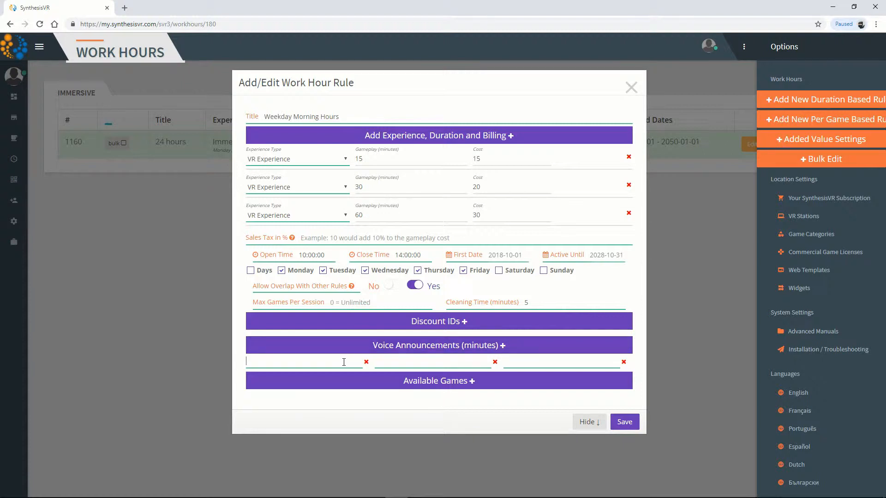
pyautogui.write('45')
# Add the Easy, Medium and Hard categories to the rule's available games and save the rule
pyautogui.click(469, 381)
pyautogui.click(469, 382)
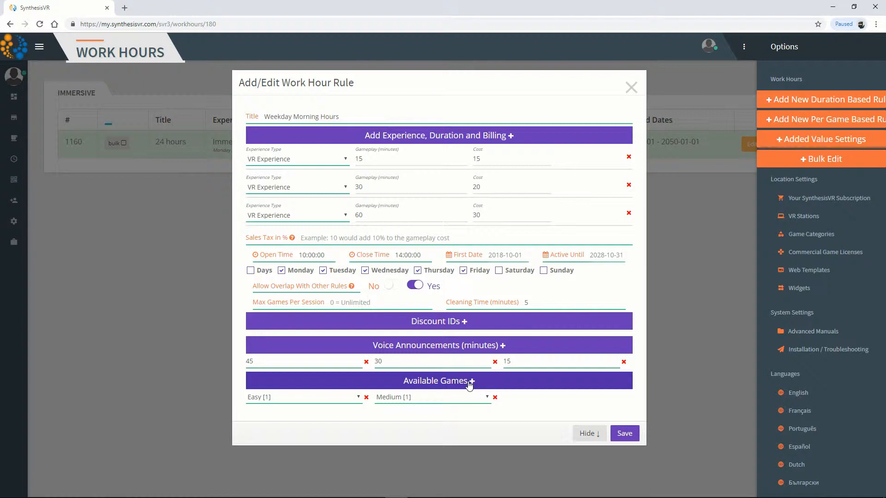
pyautogui.click(469, 381)
pyautogui.click(625, 434)
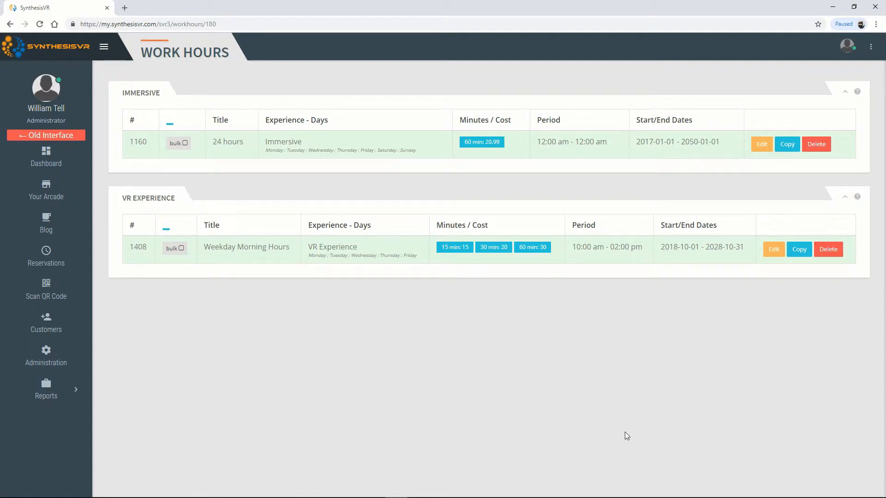
# Copy the Weekday Morning Hours rule and title the copy "Weekday Afternoon Hours"
pyautogui.click(799, 251)
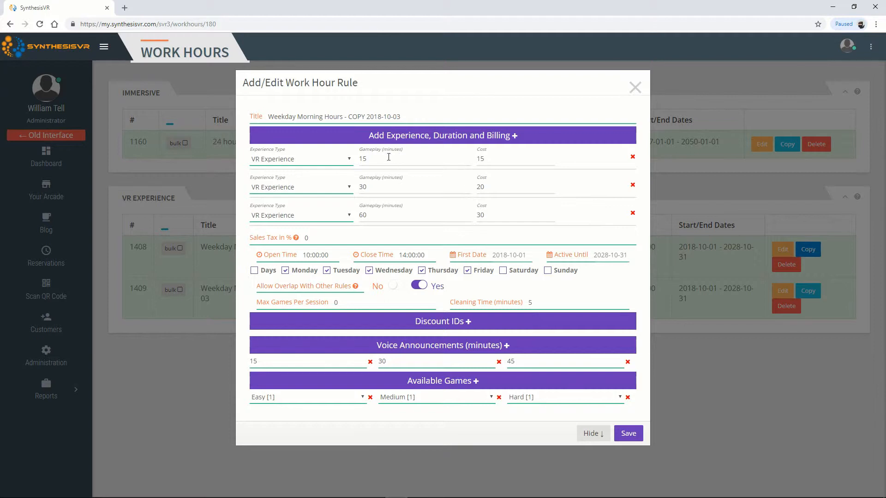
pyautogui.doubleClick(310, 116)
pyautogui.write('After')
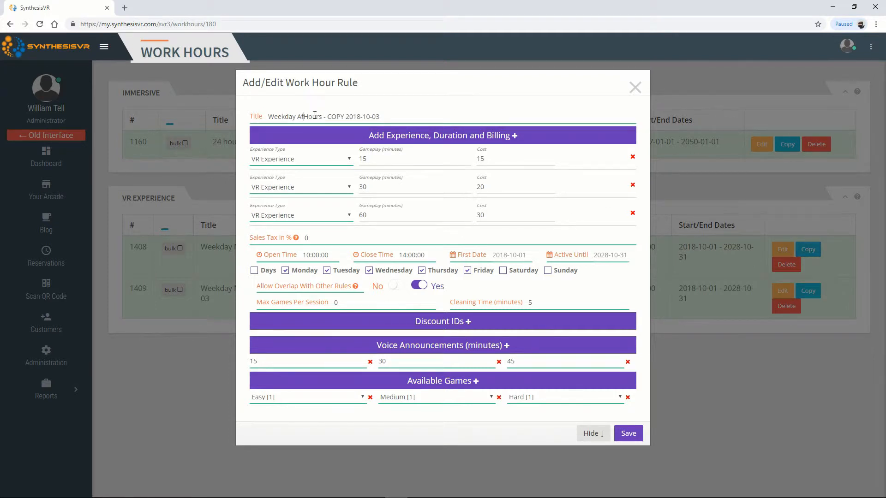
pyautogui.write('noon')
pyautogui.moveTo(350, 117); pyautogui.dragTo(452, 117)
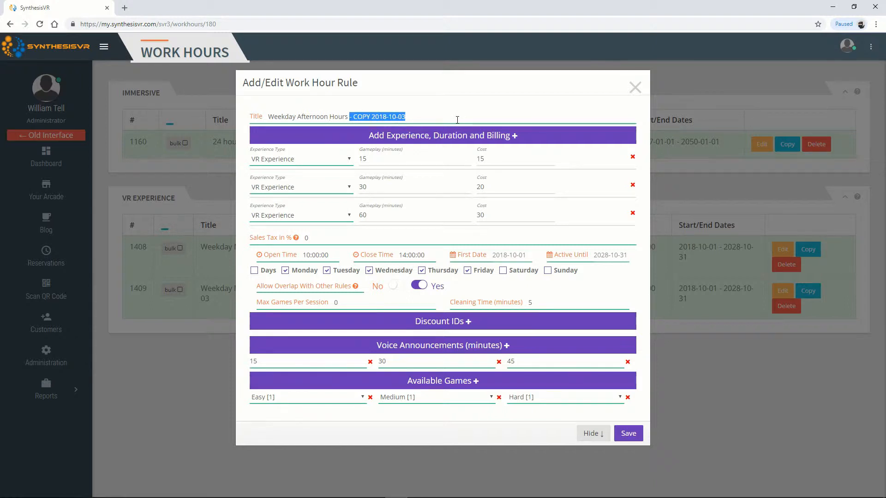
pyautogui.press('BackSpace')
pyautogui.press('BackSpace')
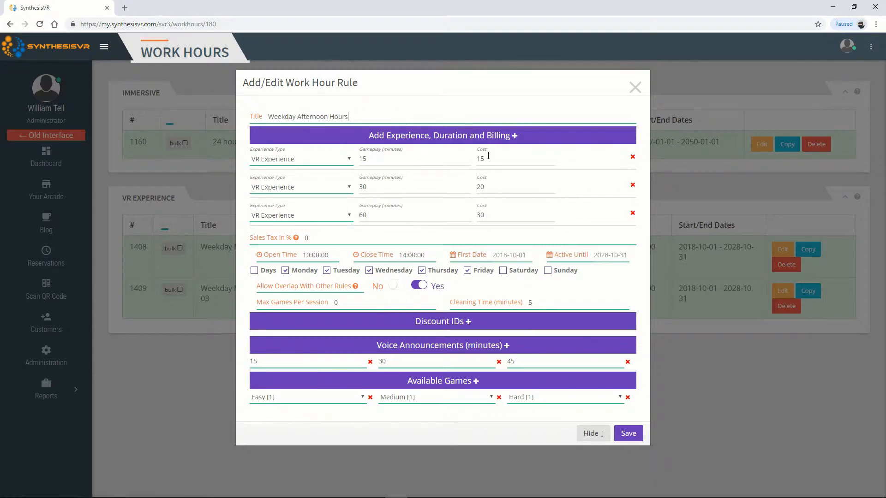
# Set the afternoon rule's costs to 17 for 15 minutes, 25 for 30 minutes and 40 for 60 minutes
pyautogui.doubleClick(481, 159)
pyautogui.write('17')
pyautogui.doubleClick(480, 187)
pyautogui.write('25')
pyautogui.doubleClick(481, 215)
pyautogui.write('40')
# Set the afternoon rule's open time to 14:00:00 and close time to 22:00:00, and save it
pyautogui.click(316, 255)
pyautogui.write('1')
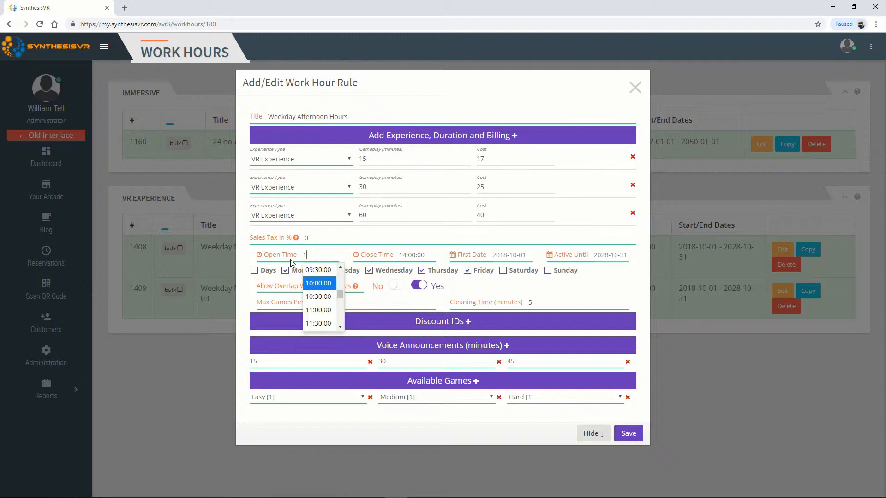
pyautogui.write('4')
pyautogui.press('Tab')
pyautogui.write('22')
pyautogui.press('Tab')
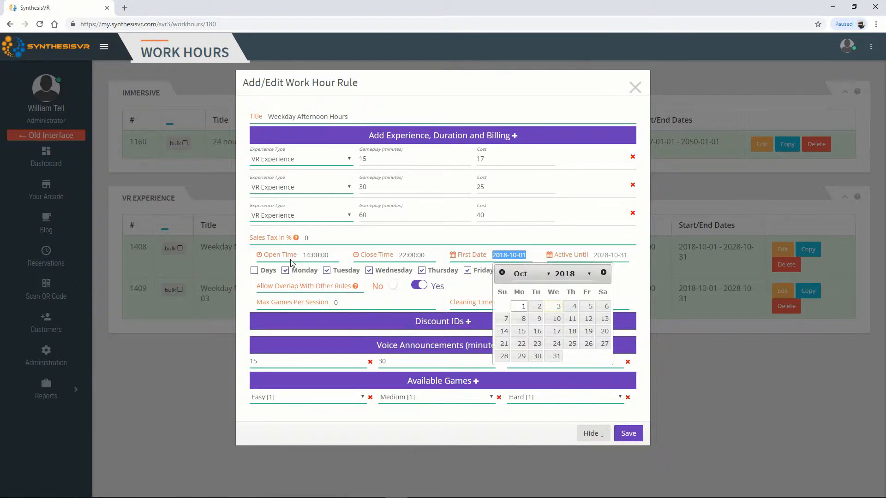
pyautogui.click(623, 283)
pyautogui.click(626, 435)
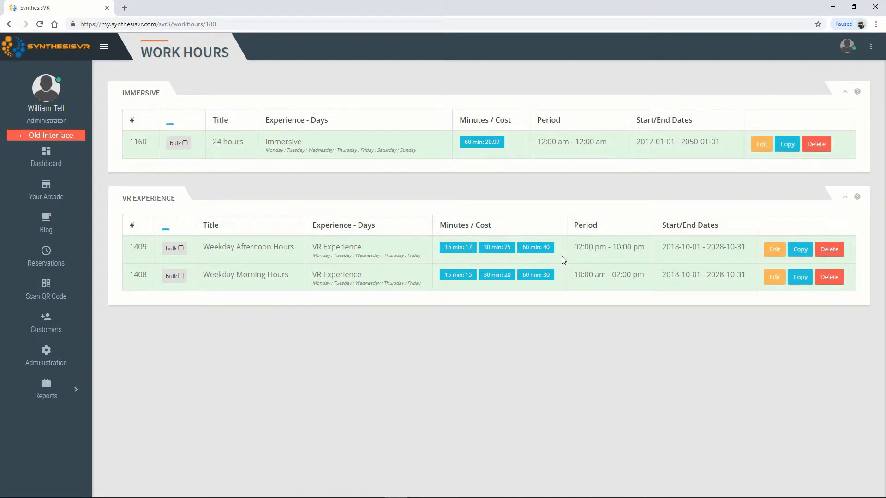
# Copy the Weekday Afternoon Hours rule and title the copy "Weekend Hours"
pyautogui.click(794, 255)
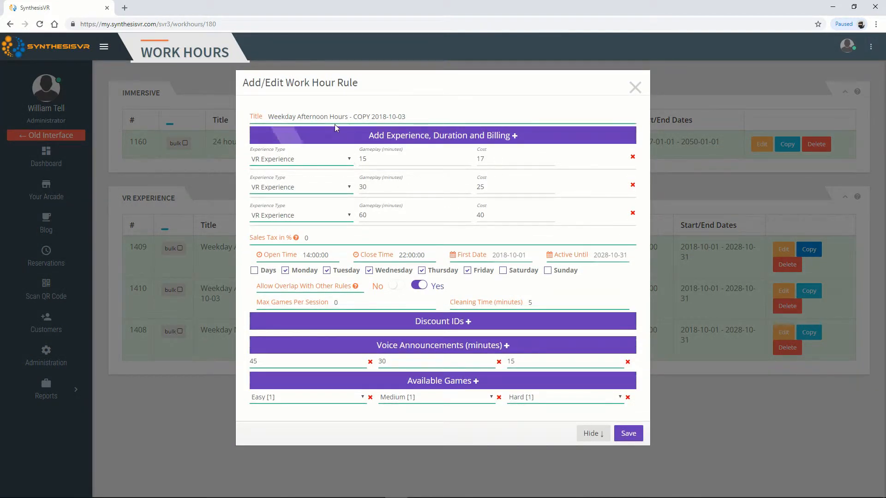
pyautogui.moveTo(425, 116); pyautogui.dragTo(260, 106)
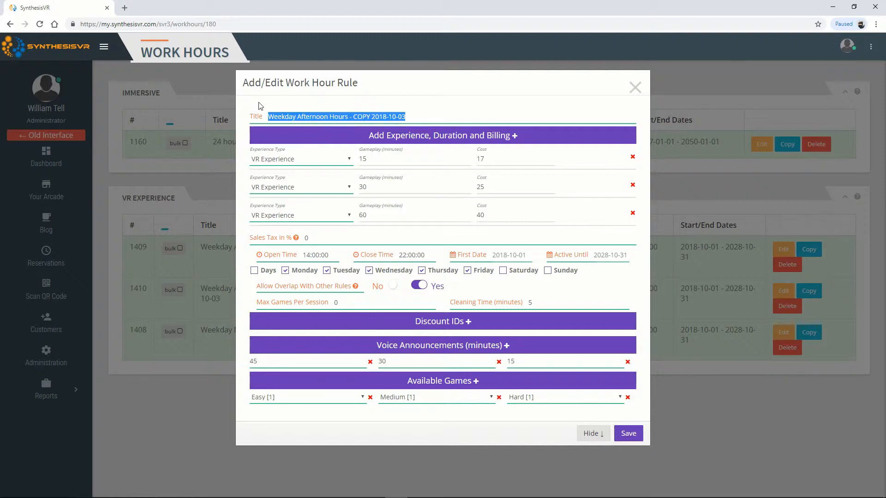
pyautogui.write('Weekend Hours')
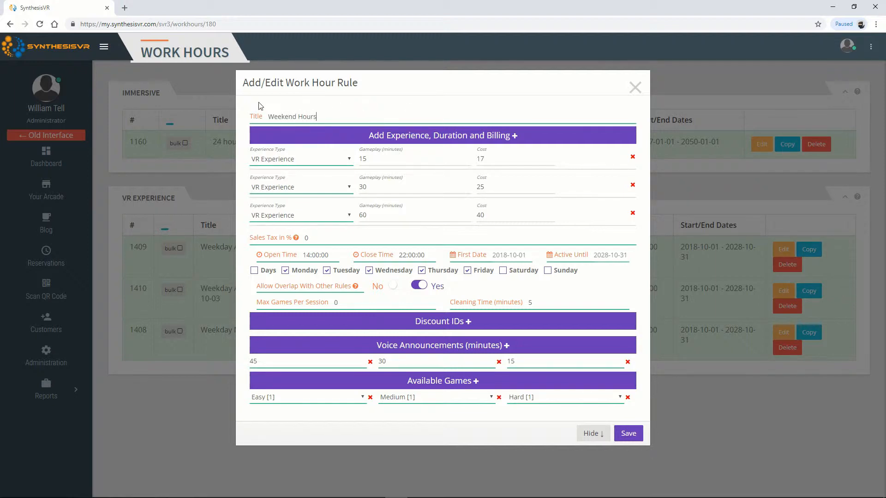
# Set the weekend rule's costs to 20 for 15 minutes, 30 for 30 minutes and 50 for 60 minutes
pyautogui.moveTo(490, 157); pyautogui.dragTo(452, 161)
pyautogui.write('20')
pyautogui.moveTo(492, 187); pyautogui.dragTo(443, 188)
pyautogui.write('30')
pyautogui.moveTo(489, 216); pyautogui.dragTo(427, 211)
pyautogui.write('50')
# Set the weekend rule's open time to 10:00:00
pyautogui.click(302, 259)
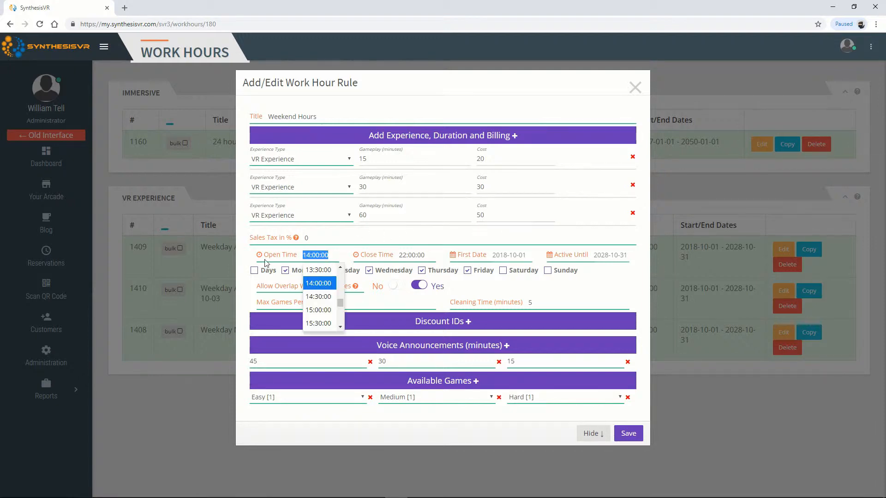
pyautogui.write('10')
pyautogui.press('Tab')
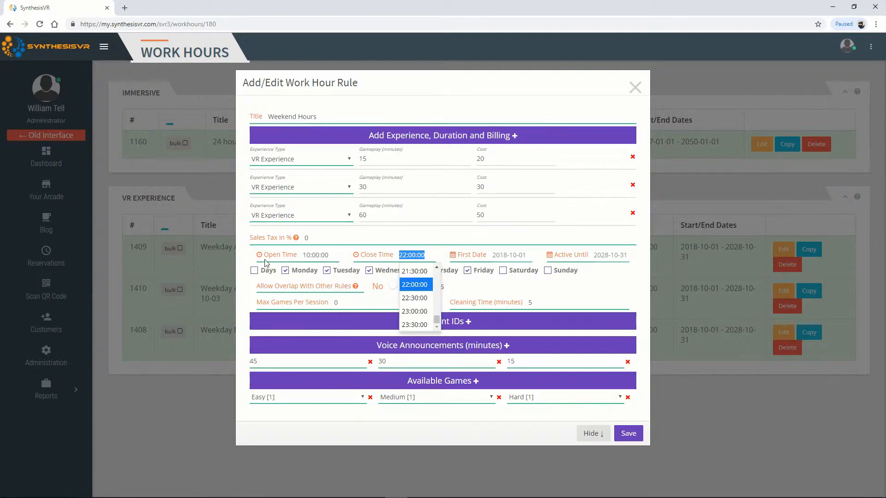
# Apply the weekend rule to Saturday and Sunday only, set its 30-minute cost to 40, and save it
pyautogui.click(254, 271)
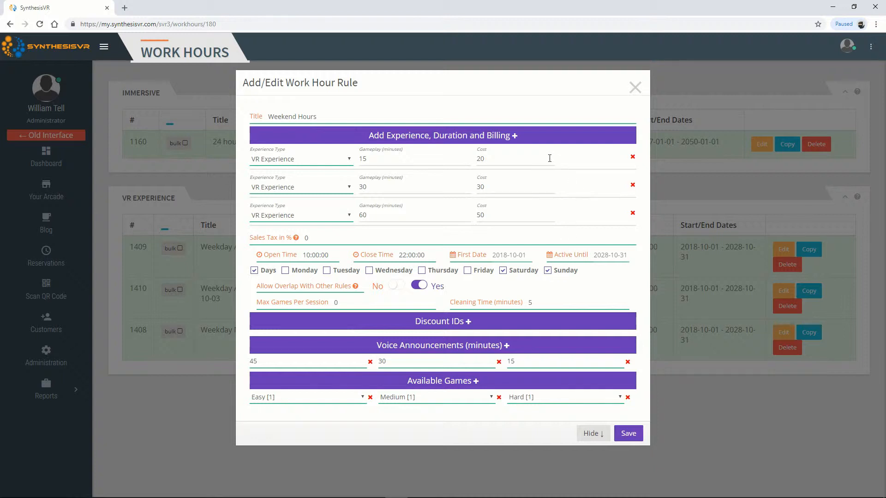
pyautogui.moveTo(514, 191); pyautogui.dragTo(442, 185)
pyautogui.write('40')
pyautogui.click(629, 434)
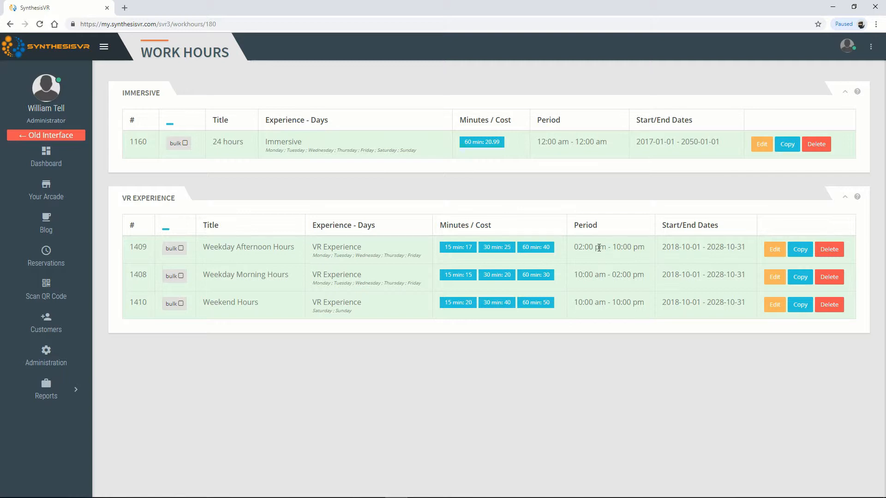
# Create a new duration-based rule titled "Parties" and add three experience, duration and billing rows
pyautogui.click(871, 47)
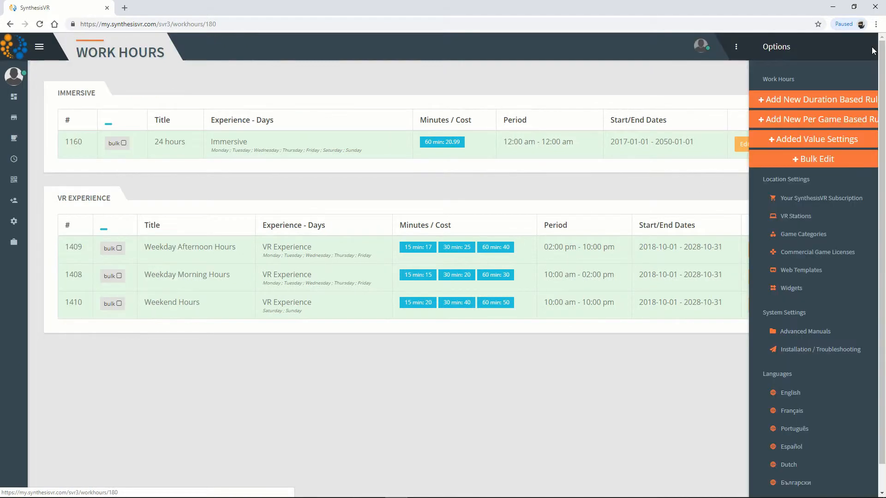
pyautogui.click(825, 99)
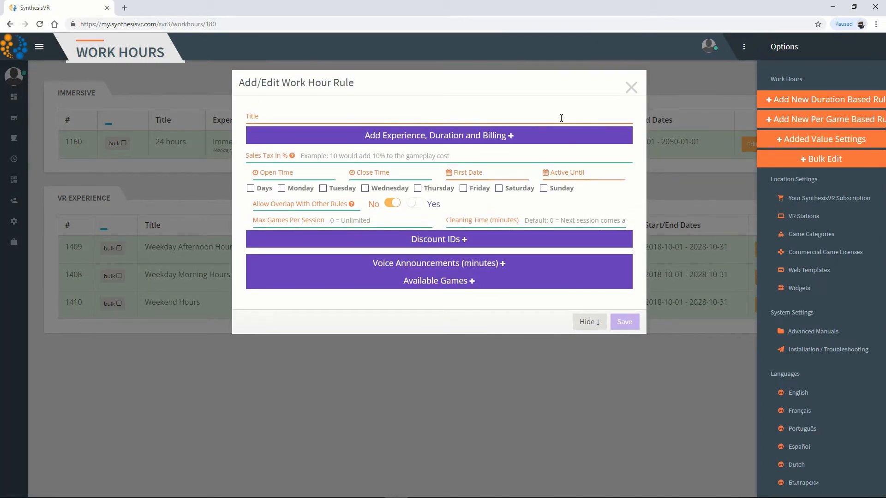
pyautogui.write('Parties')
pyautogui.click(522, 138)
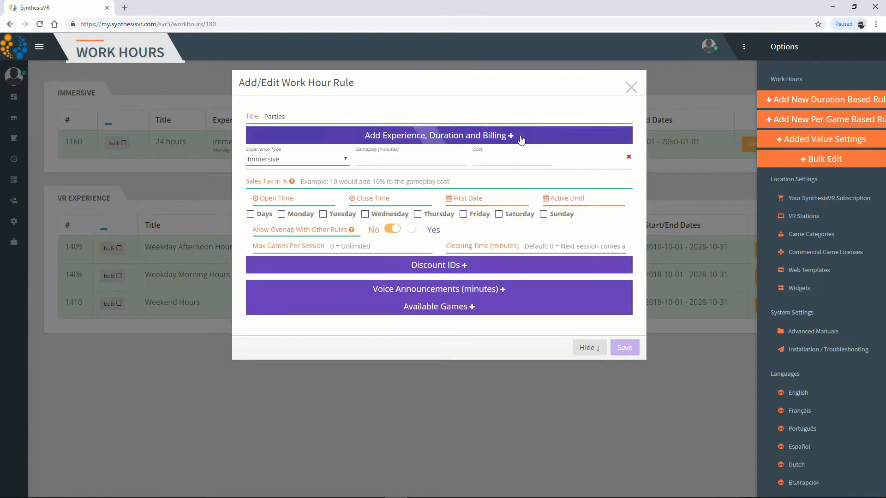
pyautogui.click(521, 138)
pyautogui.click(520, 138)
# Set the experience type of all three billing rows to Parties
pyautogui.click(346, 159)
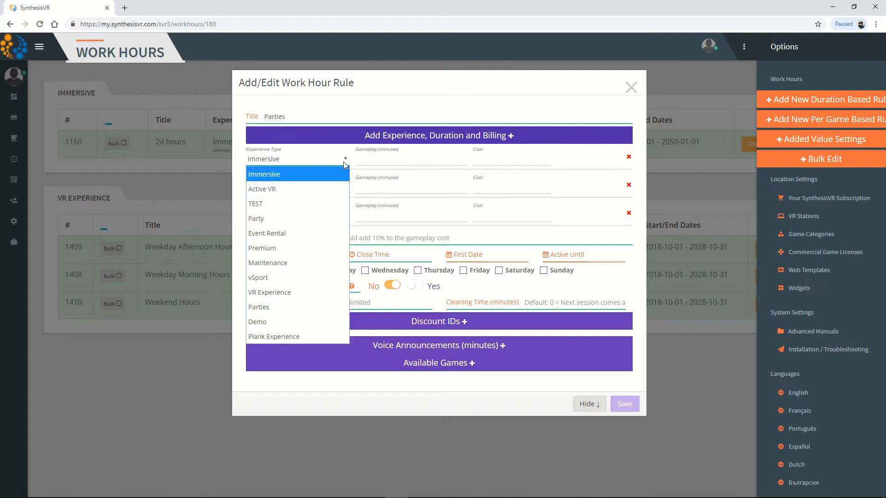
pyautogui.click(283, 306)
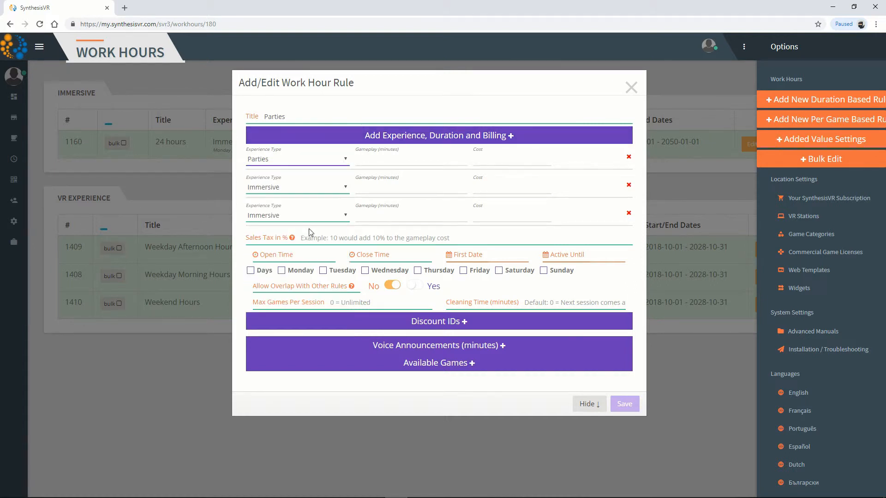
pyautogui.click(313, 190)
pyautogui.click(292, 334)
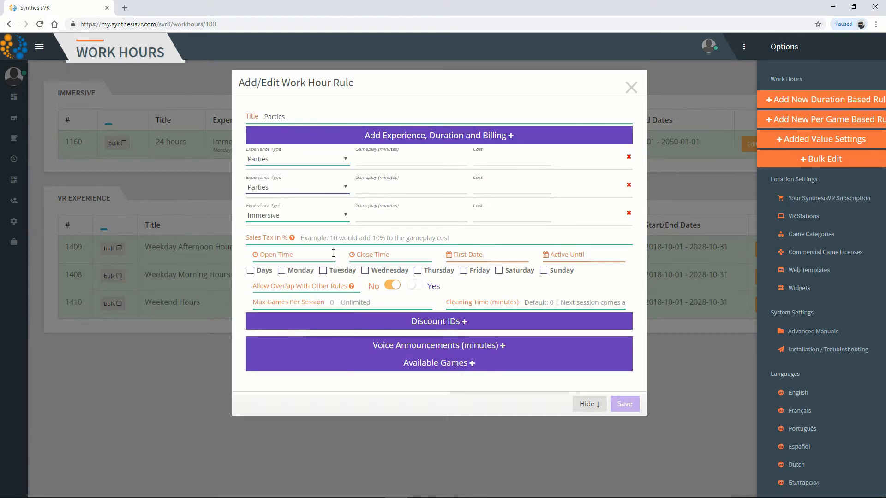
pyautogui.click(313, 215)
pyautogui.click(297, 362)
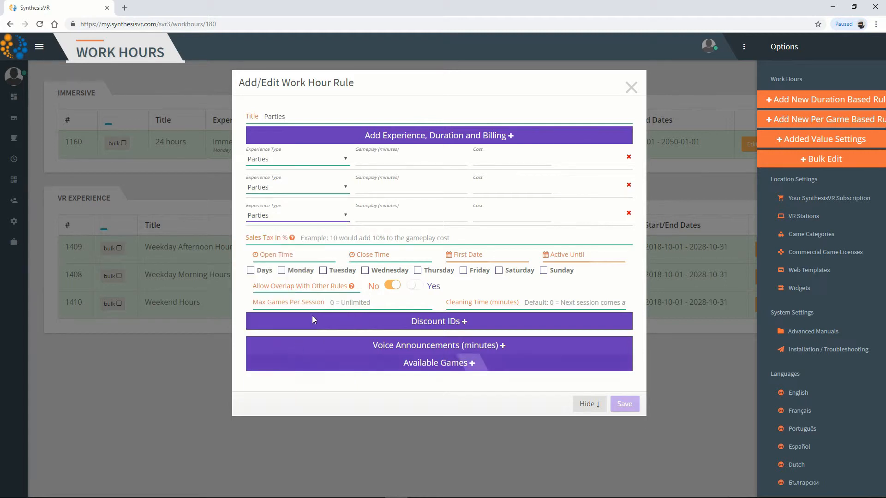
# Set the gameplay durations of the three Parties rows to 60, 120 and 180 minutes
pyautogui.click(409, 163)
pyautogui.write('60')
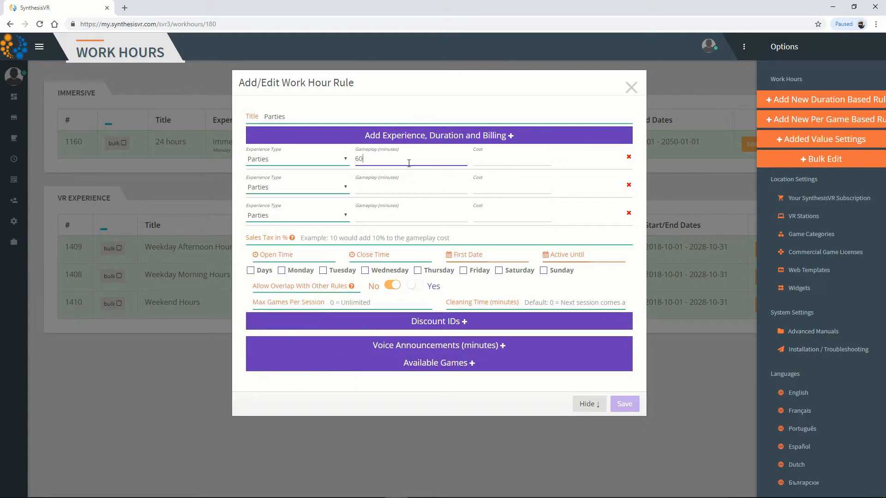
pyautogui.click(414, 190)
pyautogui.write('120')
pyautogui.click(406, 219)
pyautogui.write('180')
# Set the Parties costs to 200 for 60 minutes, 300 for 120 minutes and 400 for 180 minutes
pyautogui.click(484, 162)
pyautogui.write('200')
pyautogui.click(484, 189)
pyautogui.write('300')
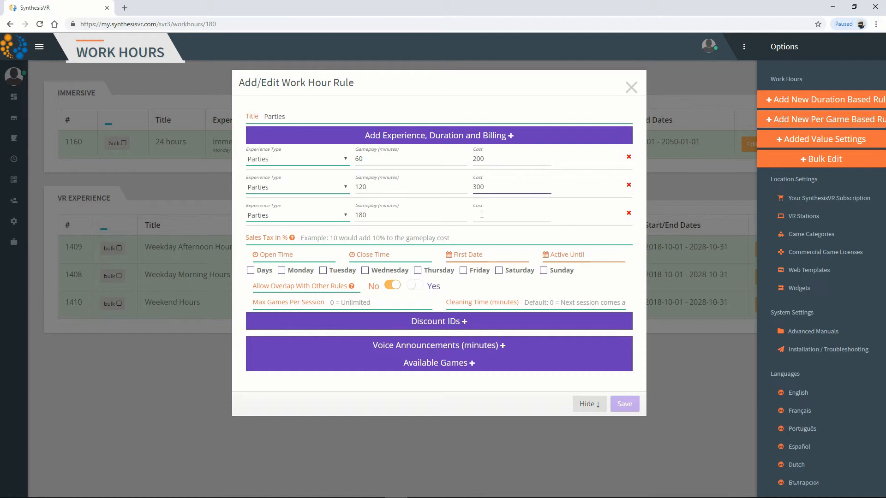
pyautogui.click(481, 214)
pyautogui.write('400')
# Set the Parties rule's open time to 10:00:00 and close time to 22:00:00
pyautogui.click(320, 255)
pyautogui.write('10')
pyautogui.press('Tab')
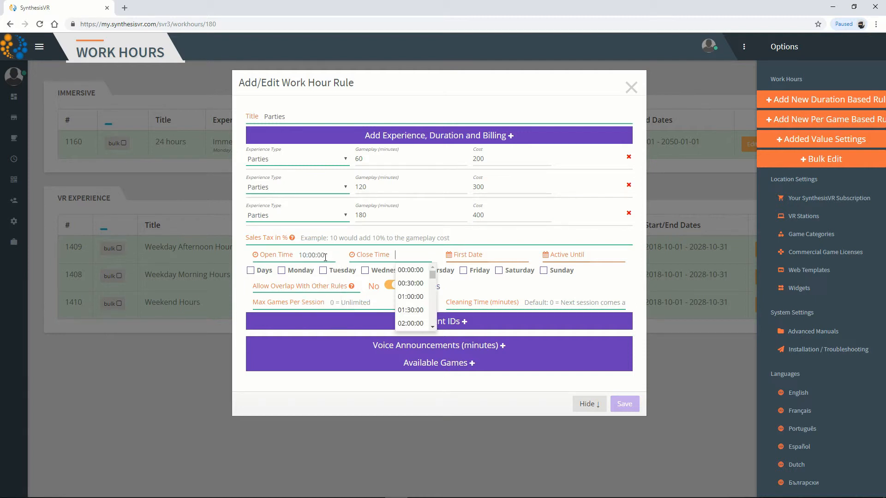
pyautogui.write('22')
pyautogui.press('Tab')
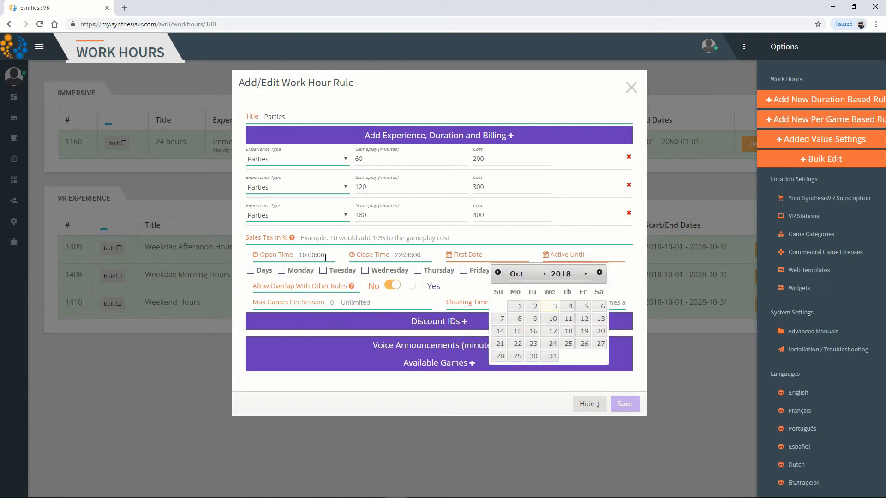
# Make the Parties rule active from 2018-10-01 until 2028-10-31 on all days of the week
pyautogui.click(518, 306)
pyautogui.click(602, 255)
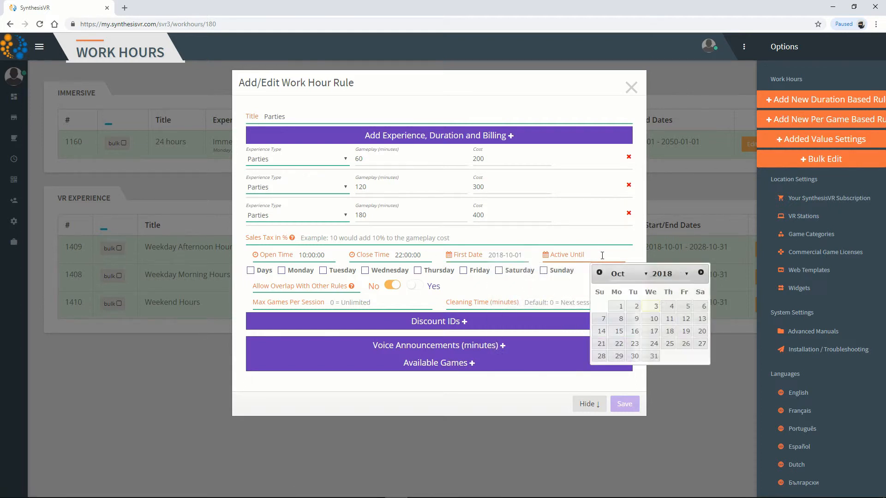
pyautogui.click(686, 274)
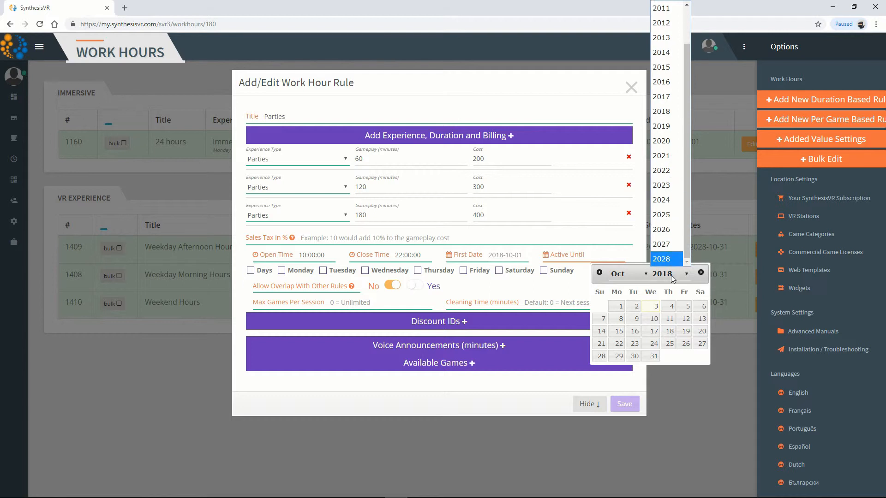
pyautogui.click(667, 259)
pyautogui.click(635, 357)
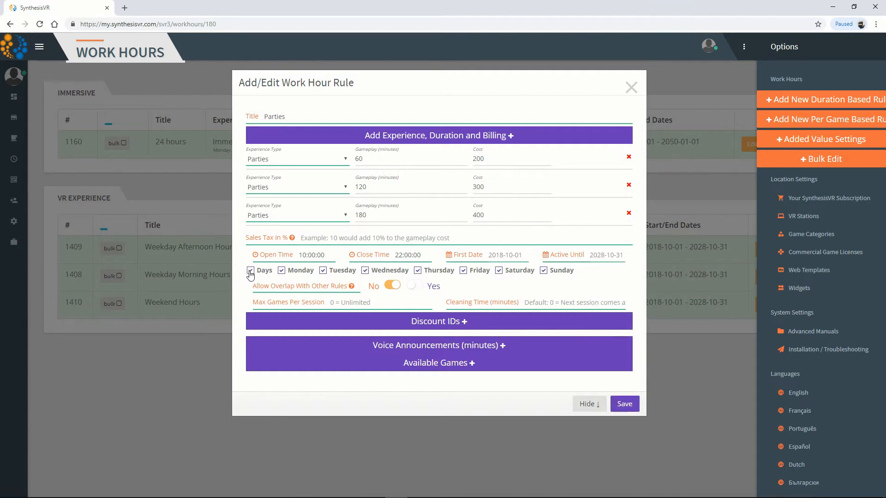
# Allow the Parties rule to overlap with other rules and set its cleaning time to 10 minutes
pyautogui.click(417, 287)
pyautogui.write('10')
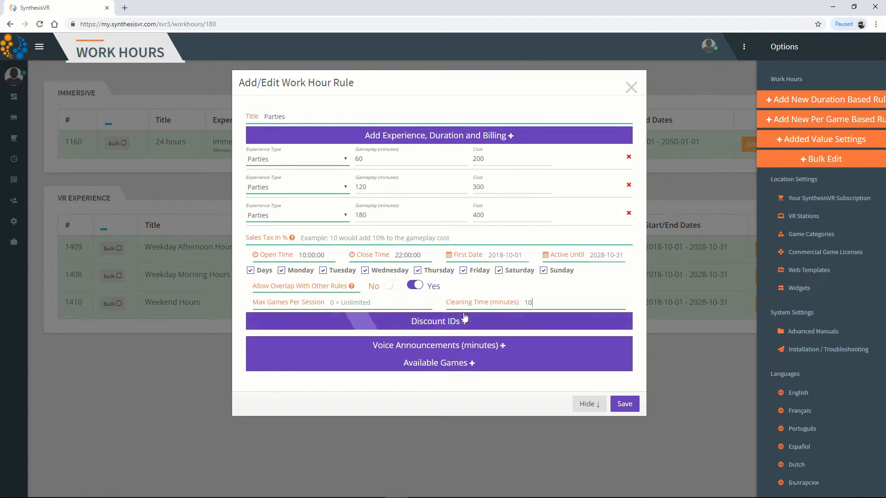
# Add six voice announcements to the Parties rule at 120, 105, 90, 60, 45 and 15 minutes
pyautogui.click(461, 346)
pyautogui.click(460, 347)
pyautogui.click(460, 347)
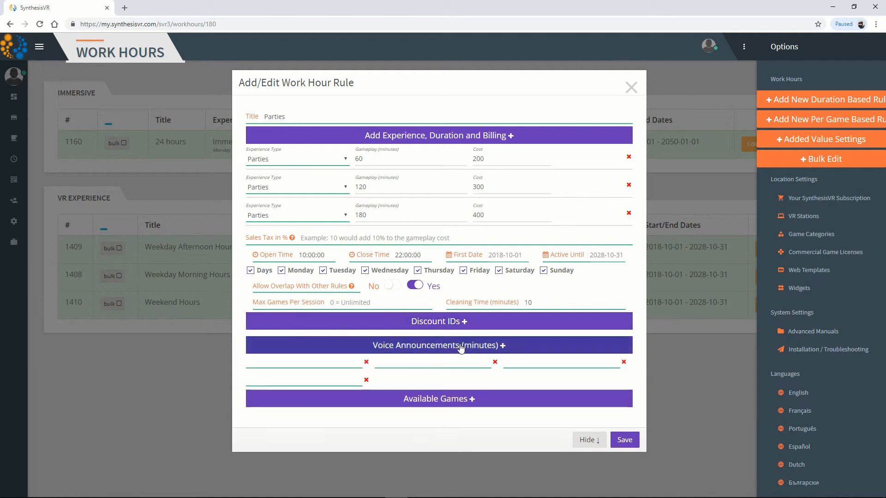
pyautogui.click(461, 347)
pyautogui.click(460, 346)
pyautogui.click(357, 361)
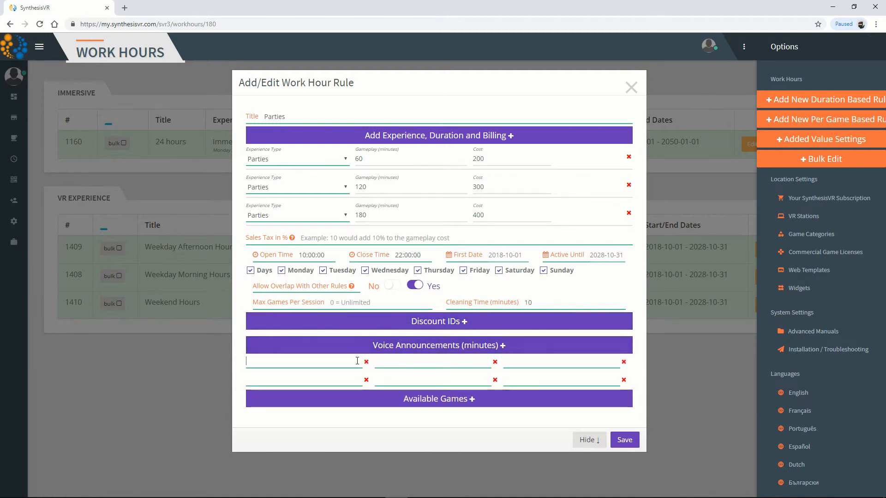
pyautogui.write('120')
pyautogui.write('105')
pyautogui.write('90')
pyautogui.write('60')
pyautogui.write('45')
pyautogui.write('15')
# Add the Parties category to the rule's available games and save the rule
pyautogui.click(465, 399)
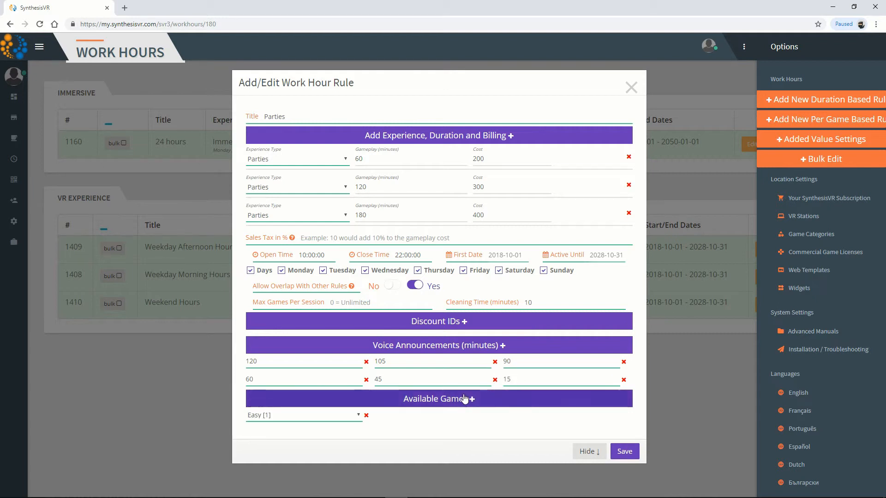
pyautogui.click(357, 416)
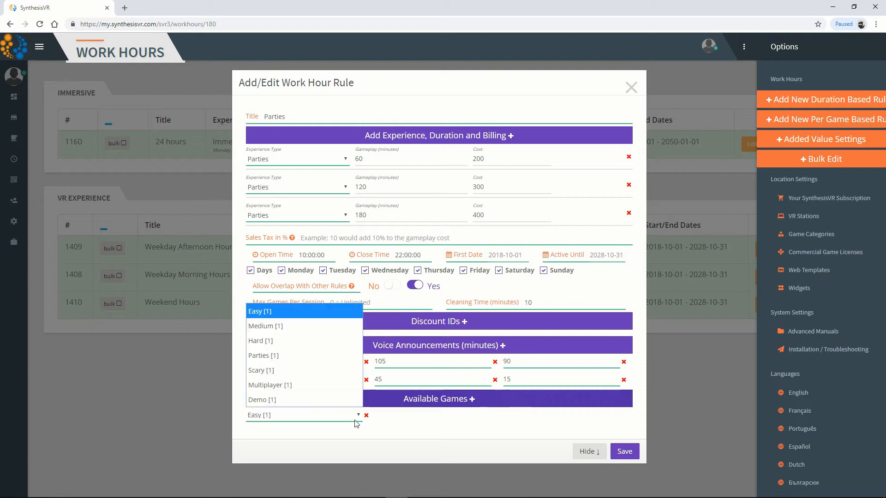
pyautogui.click(298, 357)
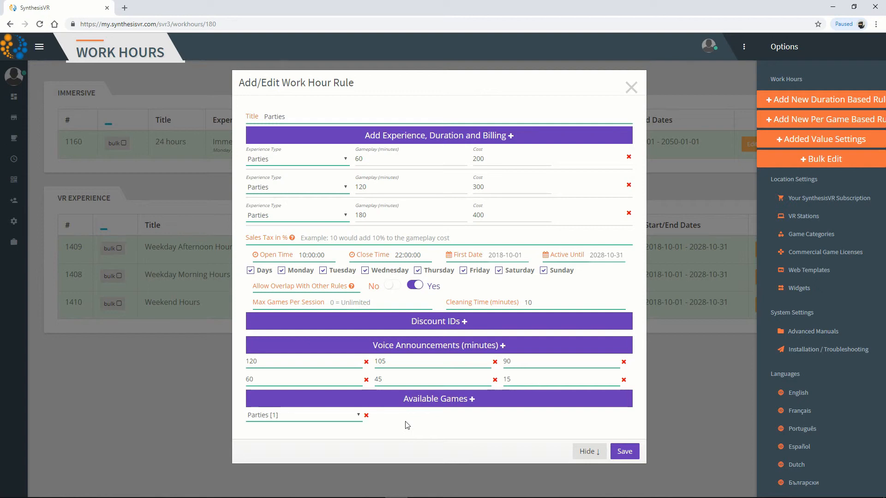
pyautogui.click(625, 451)
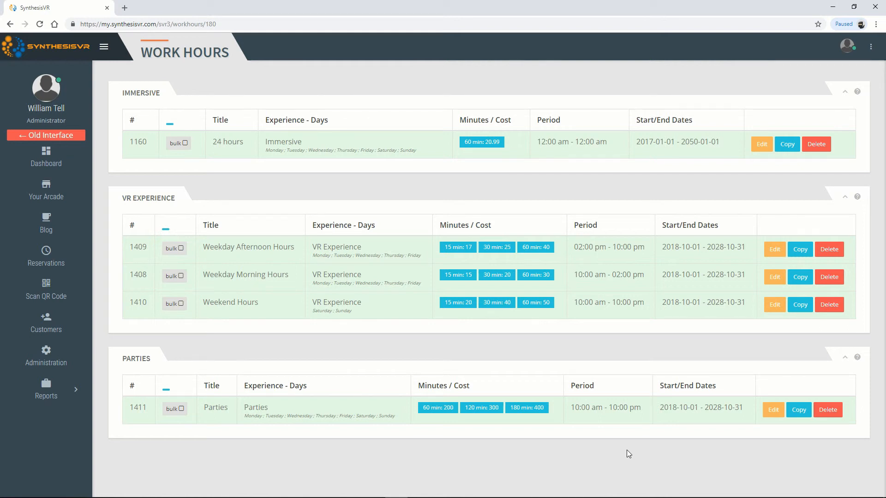
# Open Your Arcade and examine the session options offered for VR Experience and Parties on Station 01
pyautogui.click(76, 199)
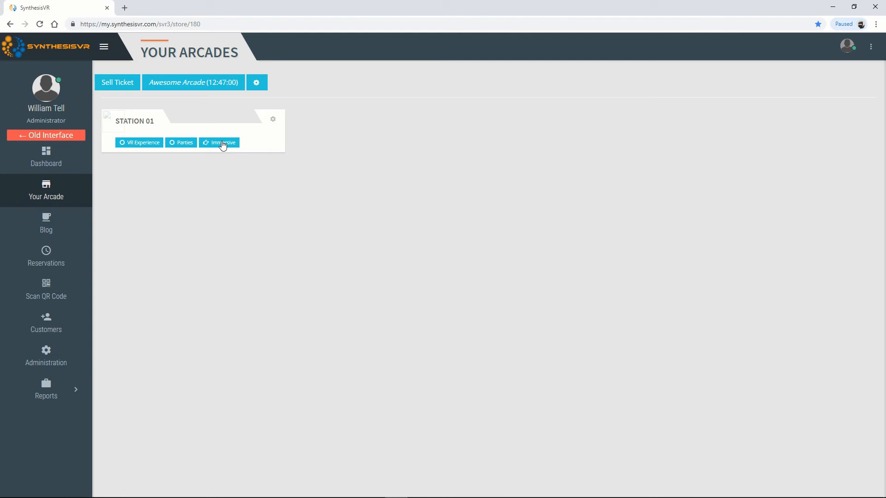
pyautogui.click(147, 142)
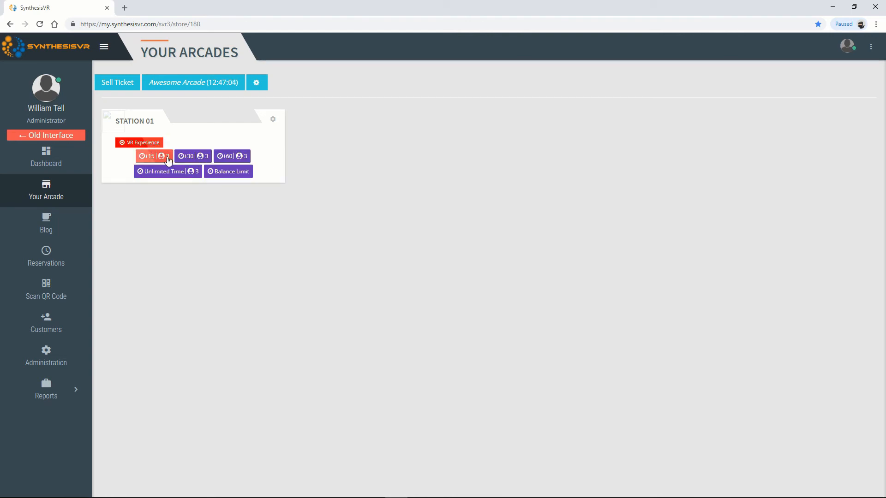
pyautogui.click(155, 144)
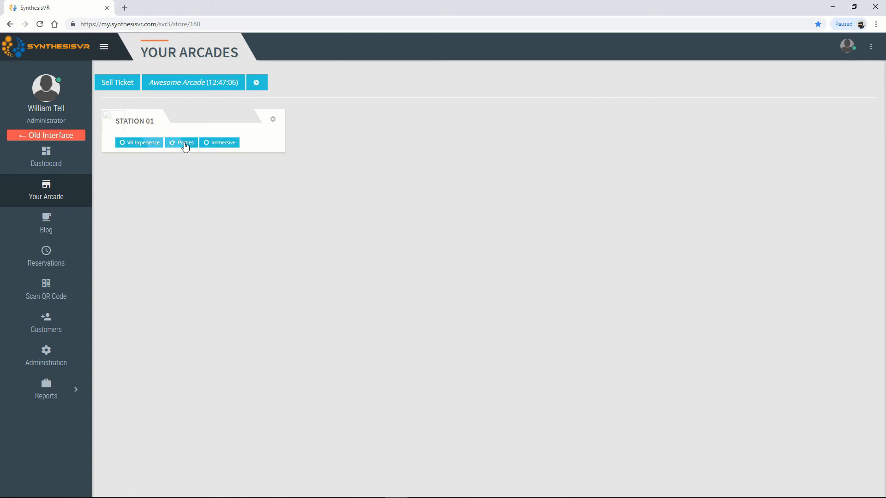
pyautogui.click(183, 143)
pyautogui.click(143, 145)
pyautogui.click(197, 146)
pyautogui.click(144, 146)
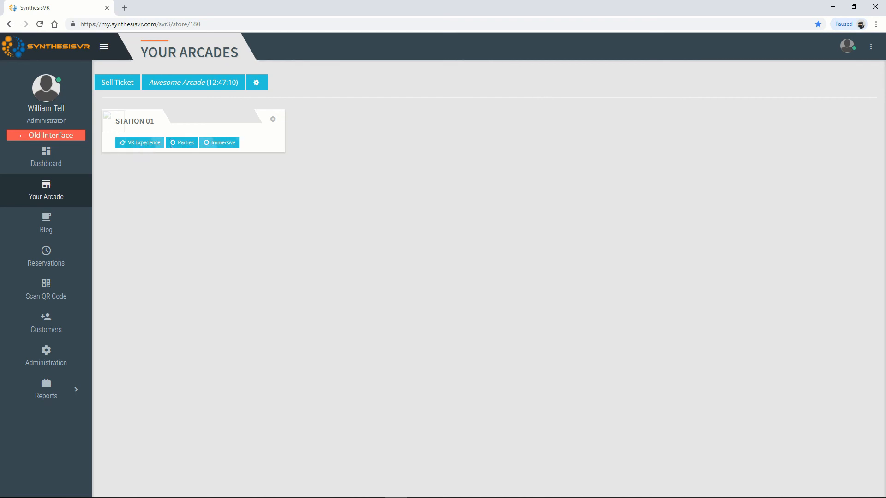